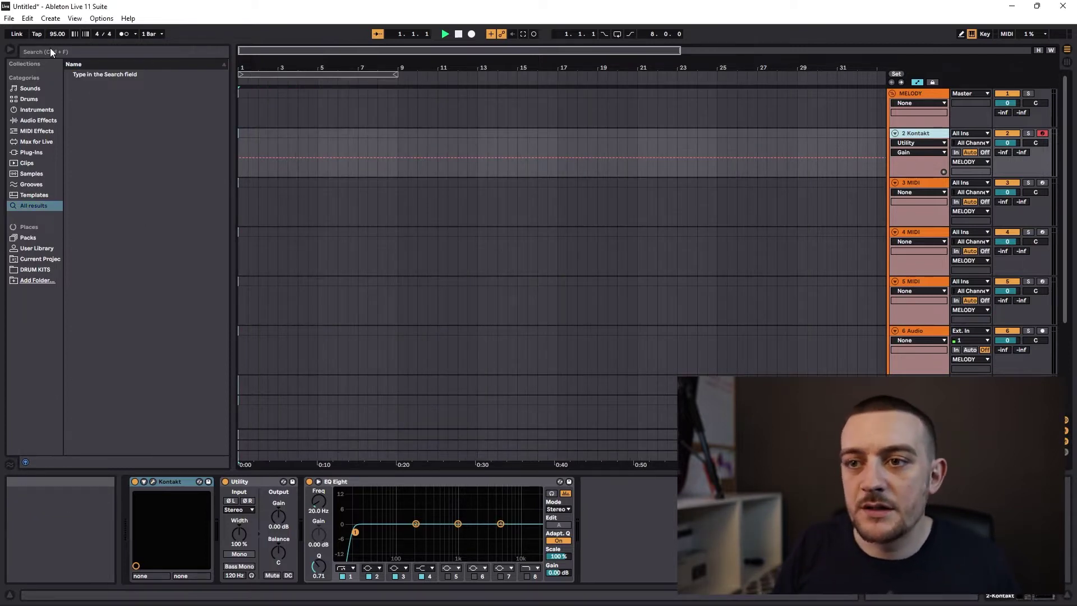
Record a four-bar MIDI clip on the Kontakt track and quantize all of its notes.
click(472, 34)
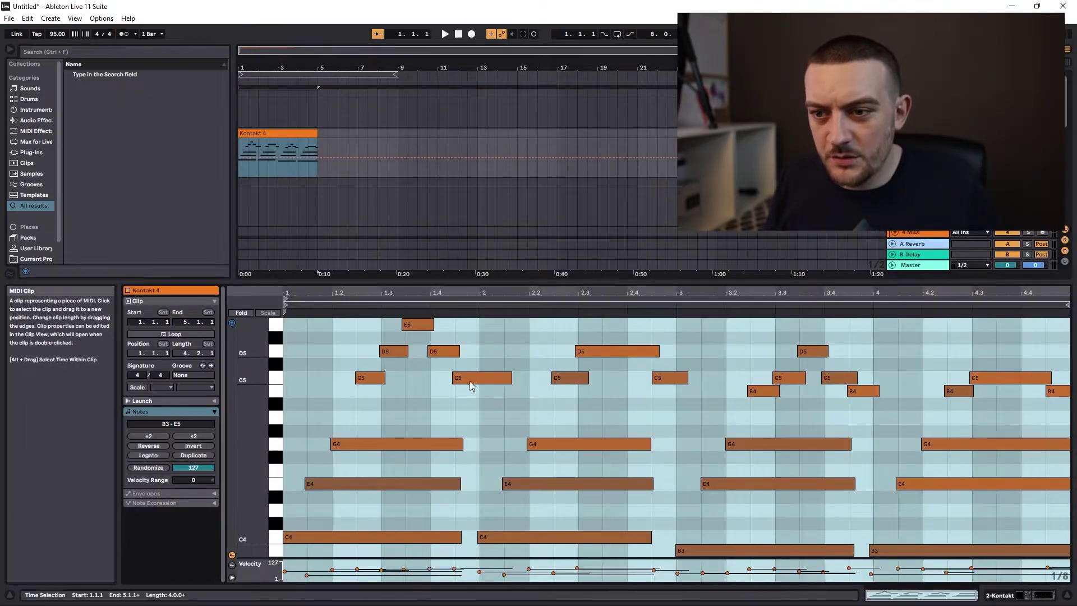
click(571, 422)
key(ctrl+a)
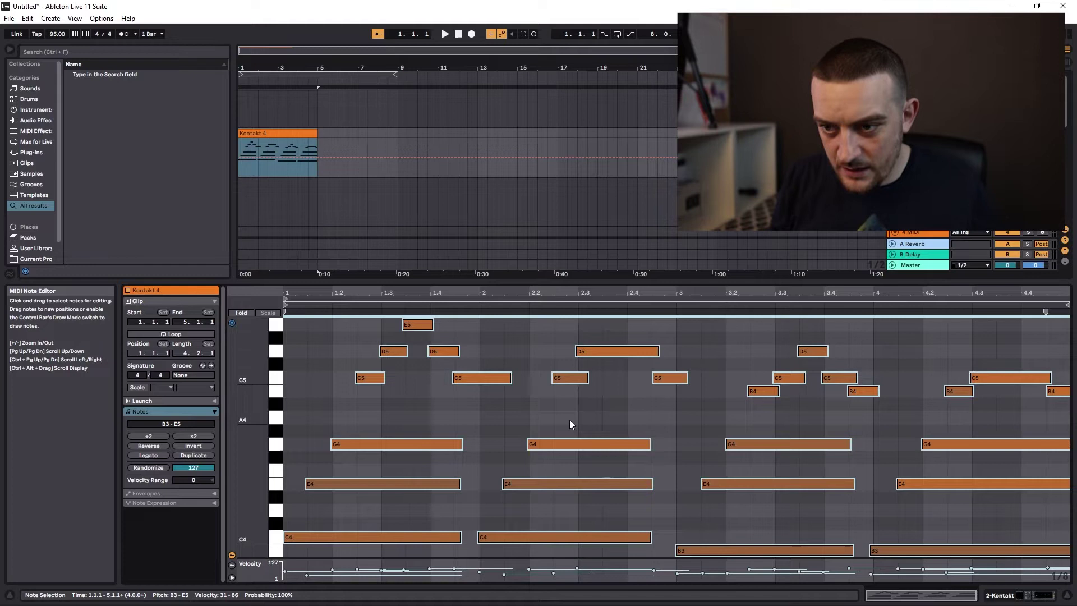
key(ctrl+u)
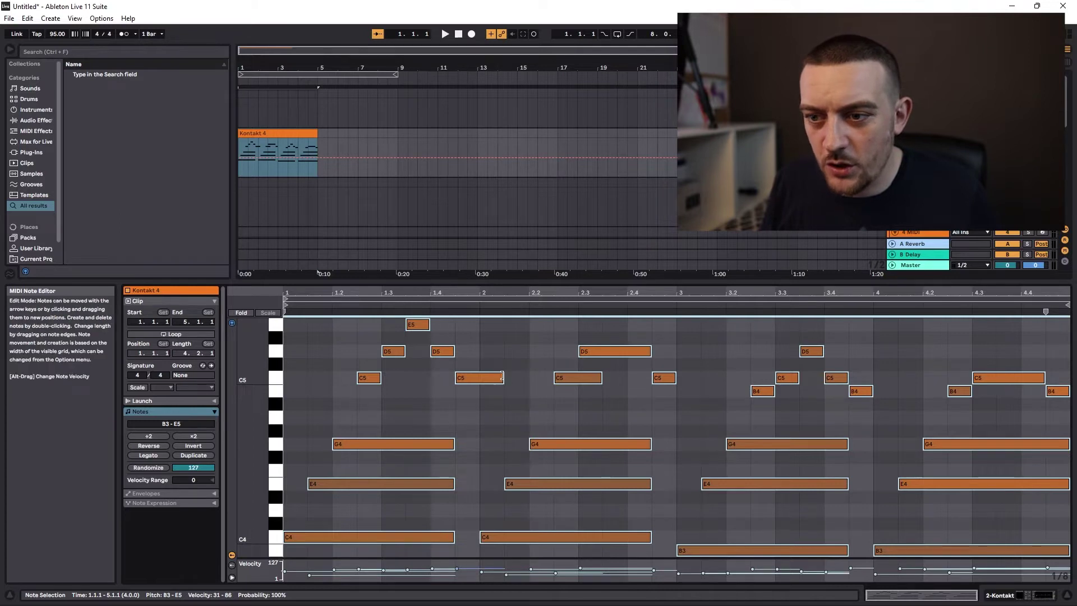
Lengthen all the notes slightly, duplicate the four-bar pattern to fill eight bars, and play it back.
drag(503, 377, 517, 374)
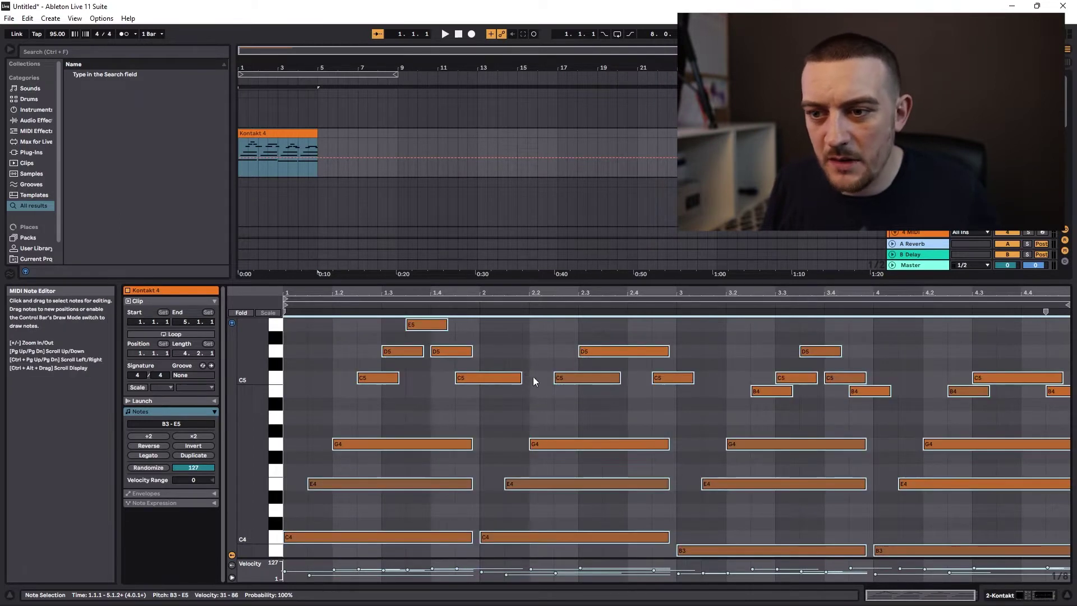
key(ctrl+d)
key(space)
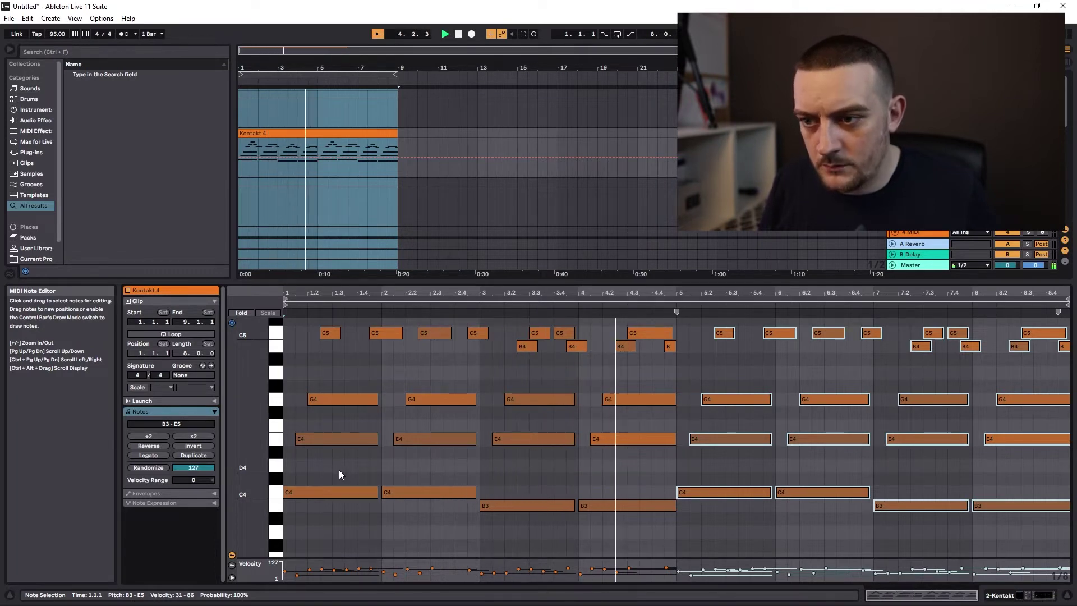
click(346, 473)
key(space)
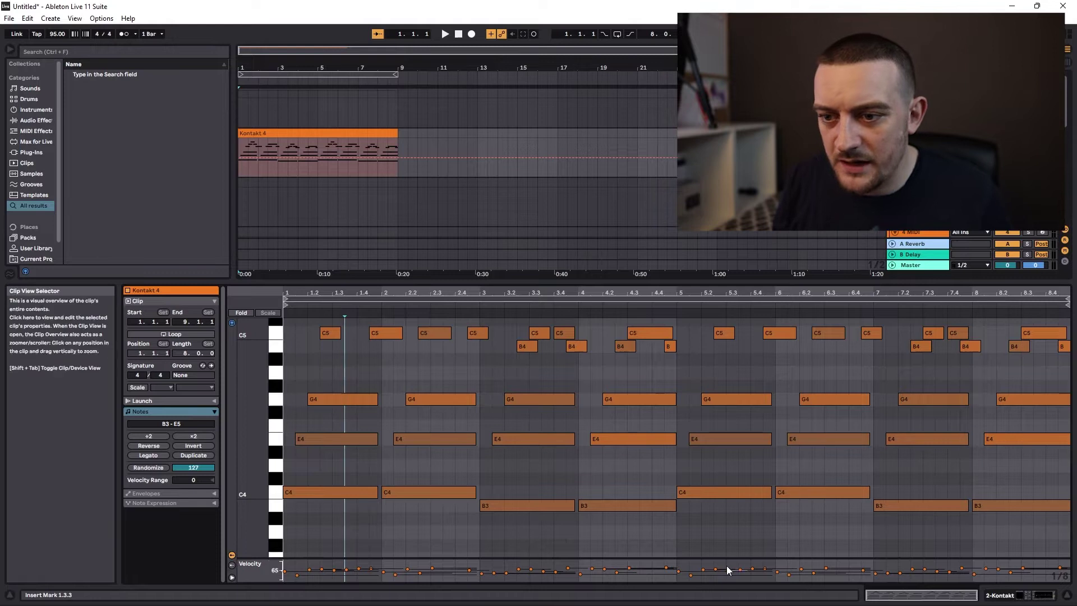
Copy the lowest C4 and B3 notes down an octave across the clip and play back the result.
drag(300, 477, 1065, 556)
ctrl+drag(318, 486, 321, 553)
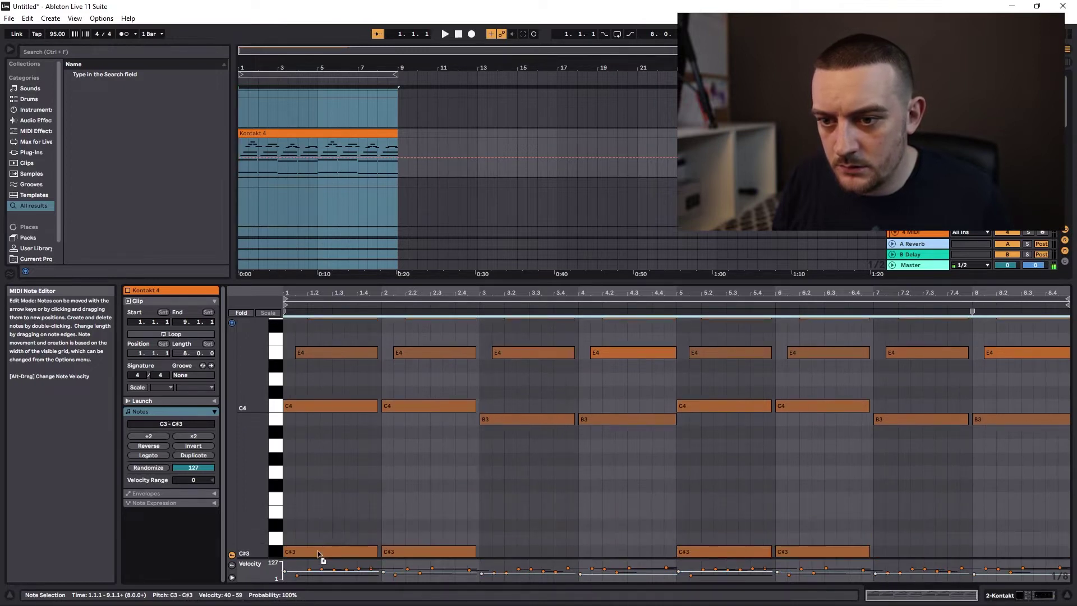
key(space)
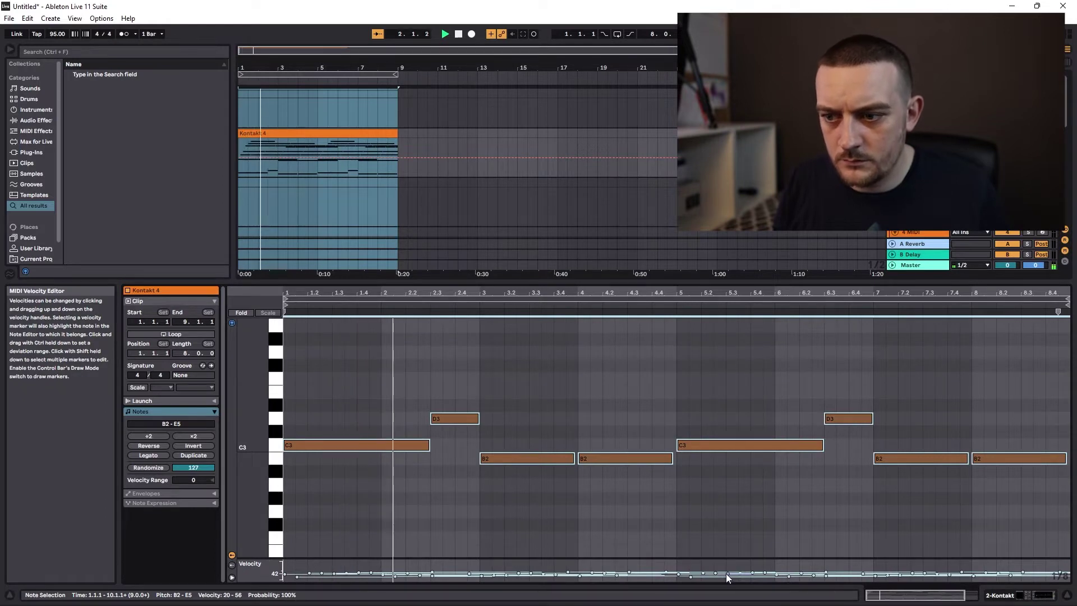
click(623, 393)
scroll(621, 391, up, 1)
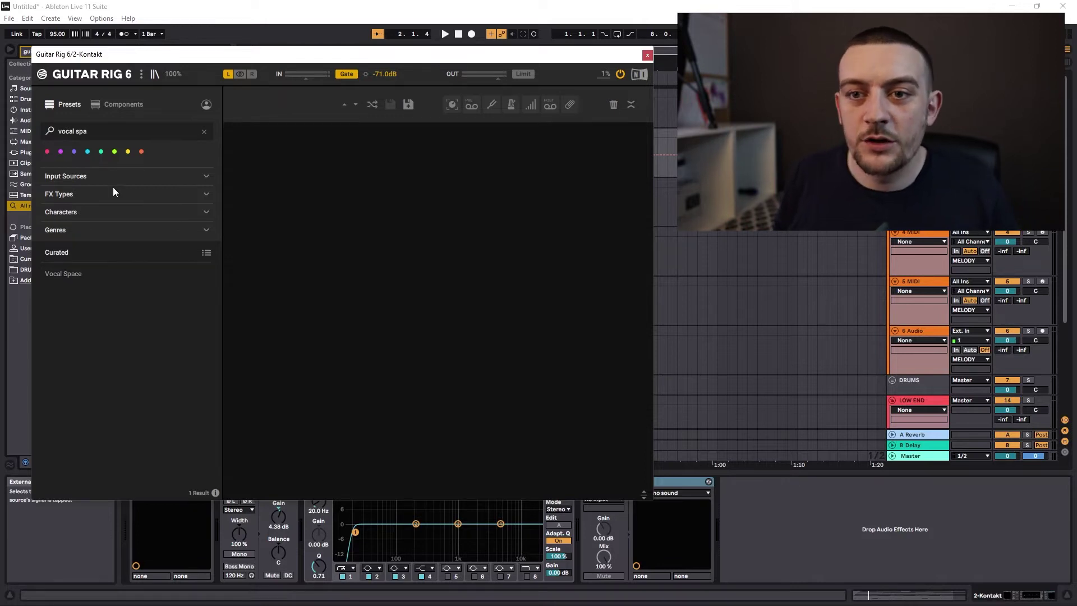
Load the Vocal Space preset in Guitar Rig 6, play the chords through it, and close the plug-in window.
click(68, 275)
key(space)
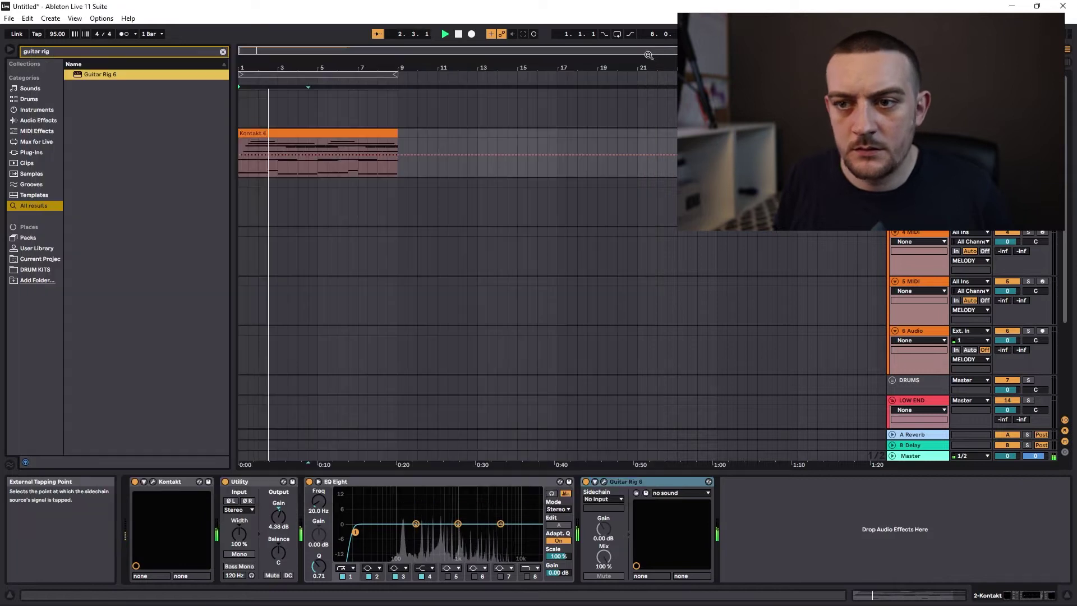
click(647, 56)
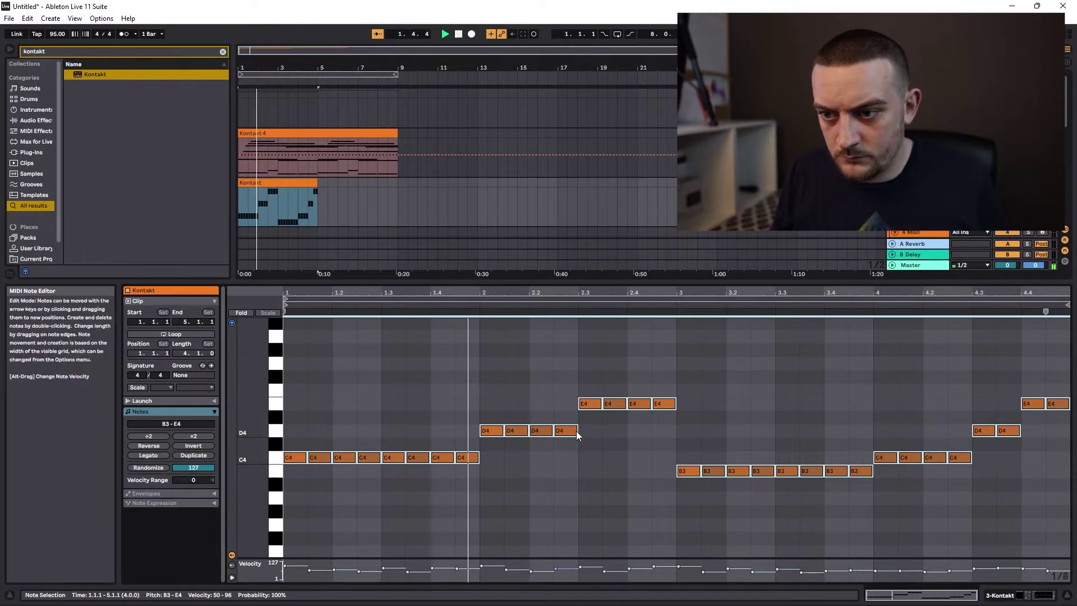
Shorten all notes in the second Kontakt track's clip slightly and play it with the chords.
drag(577, 430, 568, 432)
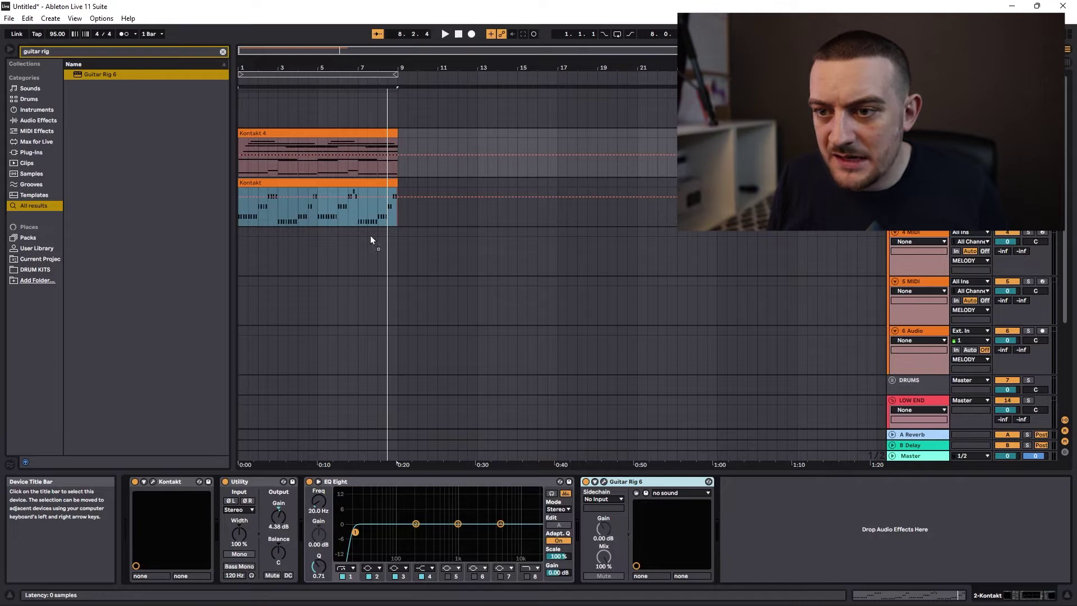
click(377, 222)
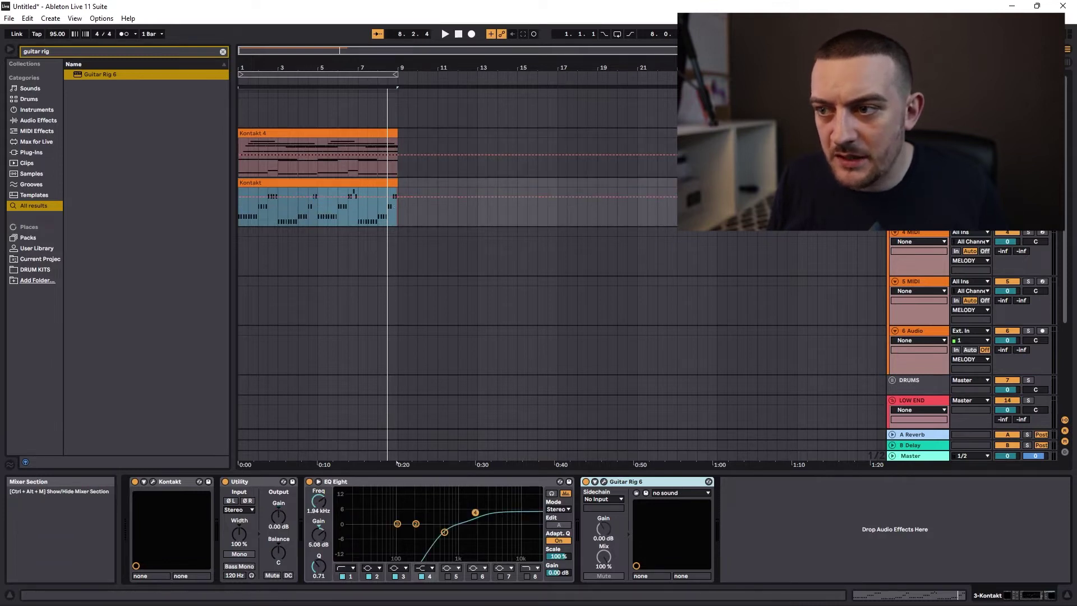
key(space)
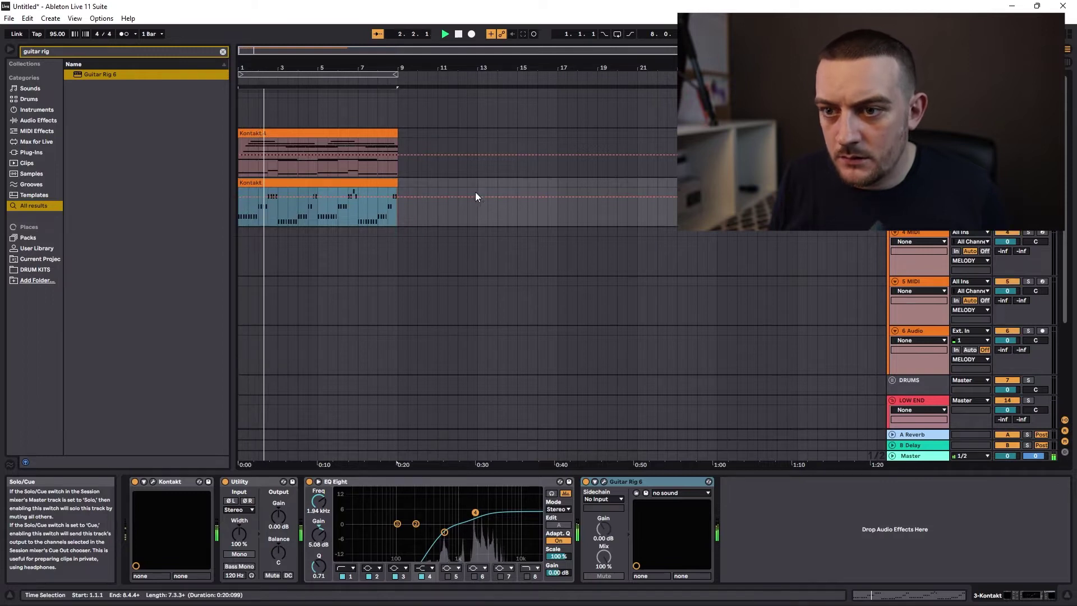
Add Kontakt to the 4 MIDI track and play back its bass line of C2, D2 and B1 notes.
click(522, 231)
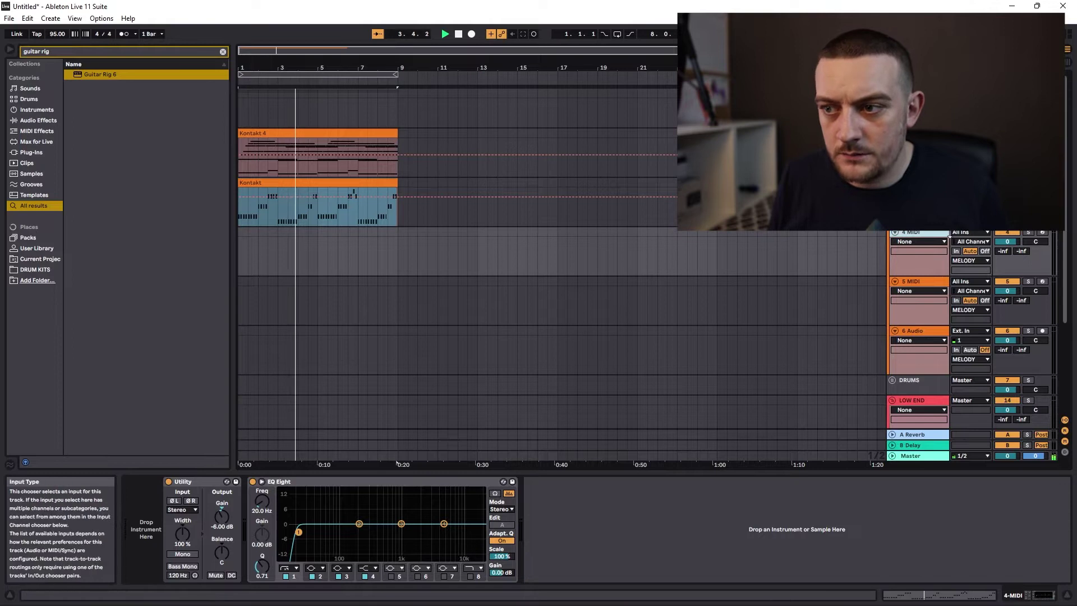
key(ctrl+f)
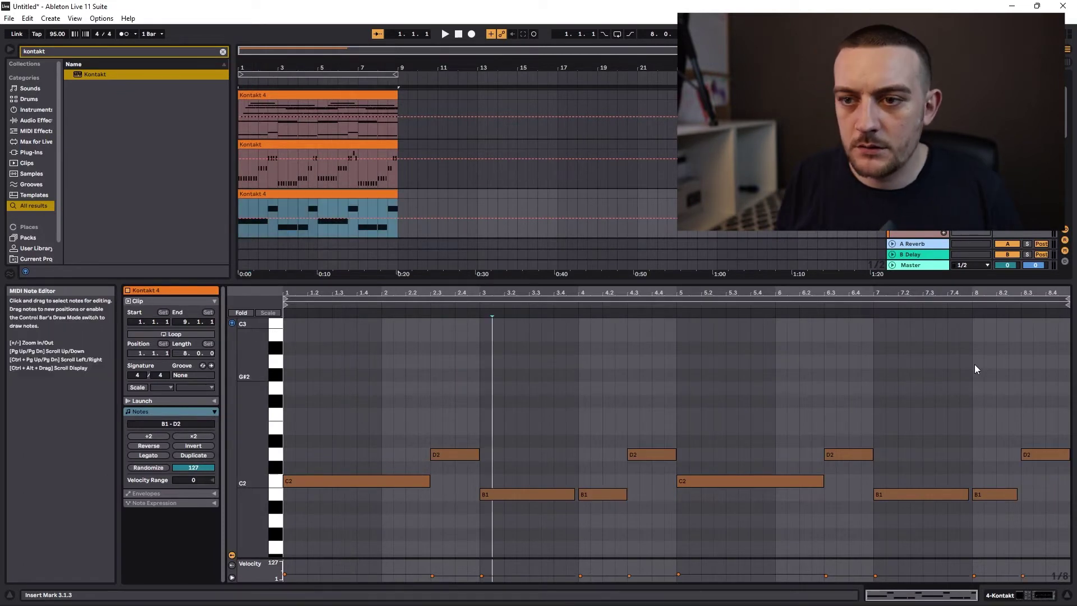
key(space)
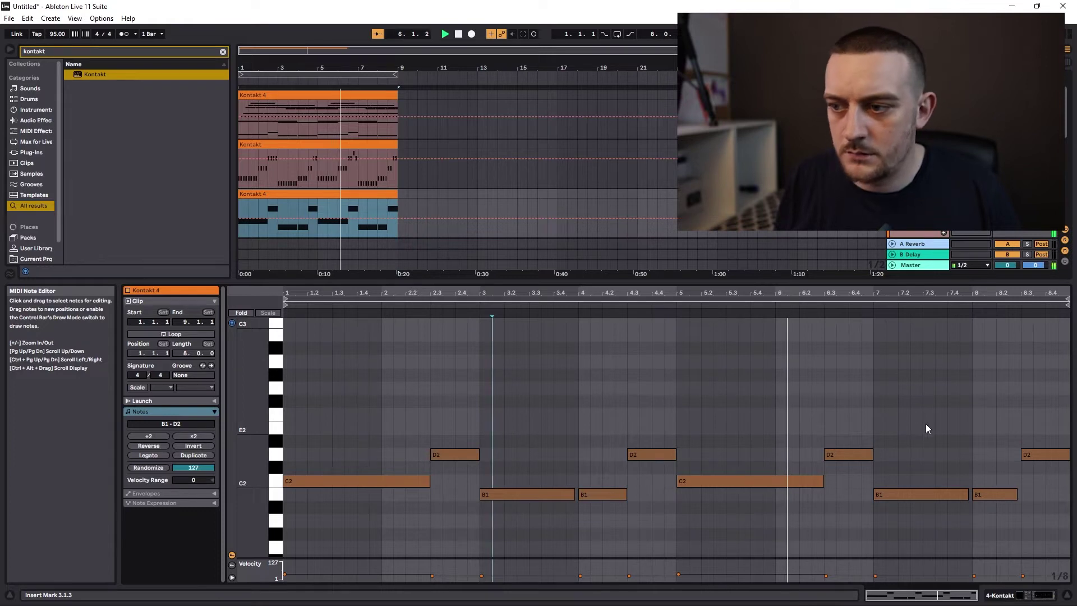
click(1067, 595)
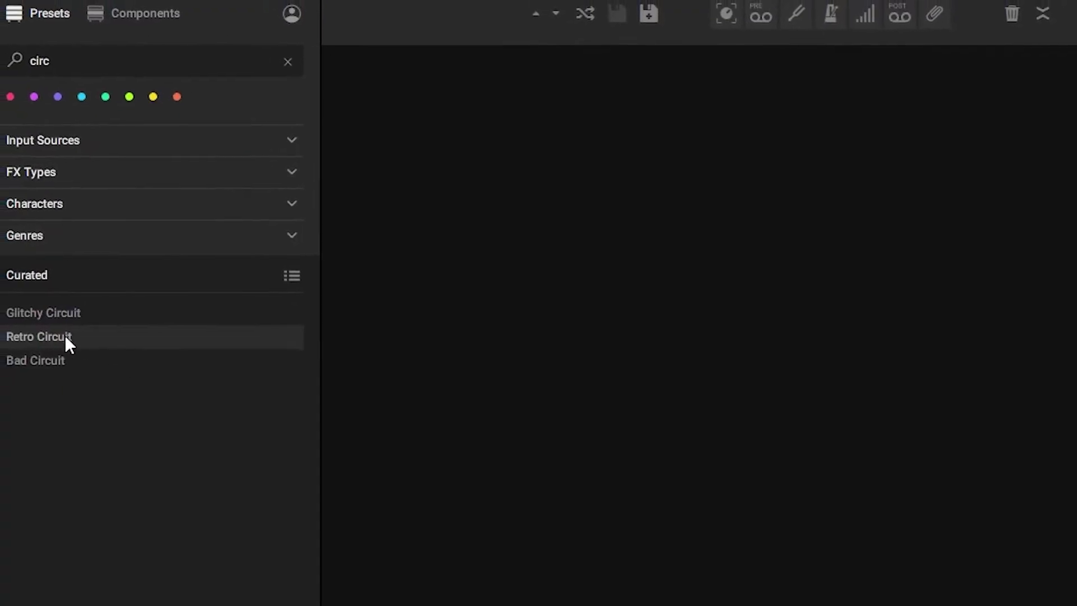
Load the Retro Circuit preset in Guitar Rig 6, switching off Bite and Dirt and setting the Transpose Stretch mix to 39.
click(66, 336)
click(1033, 229)
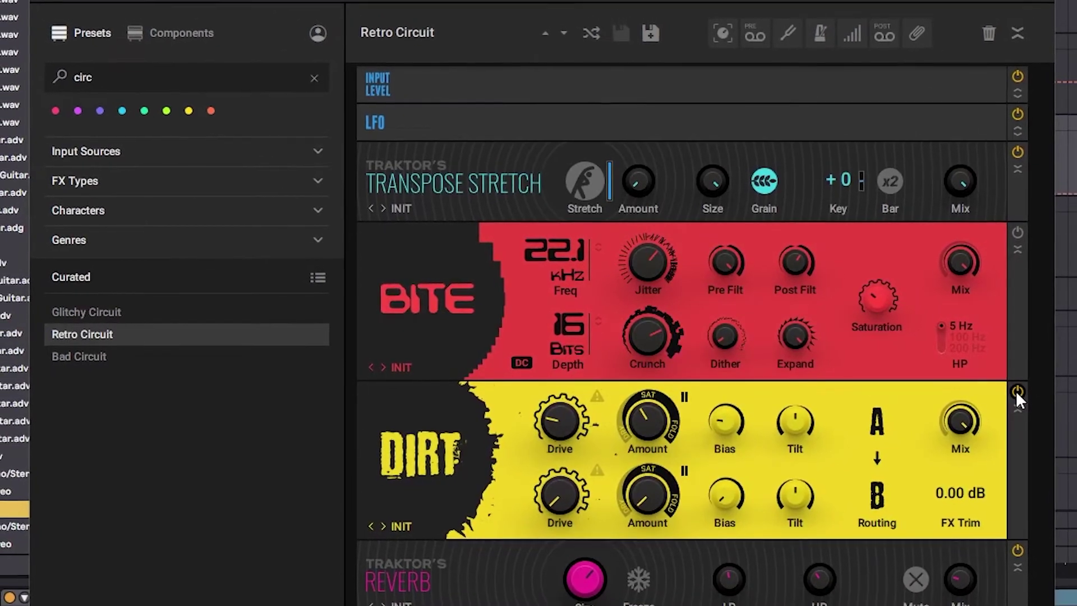
click(1008, 389)
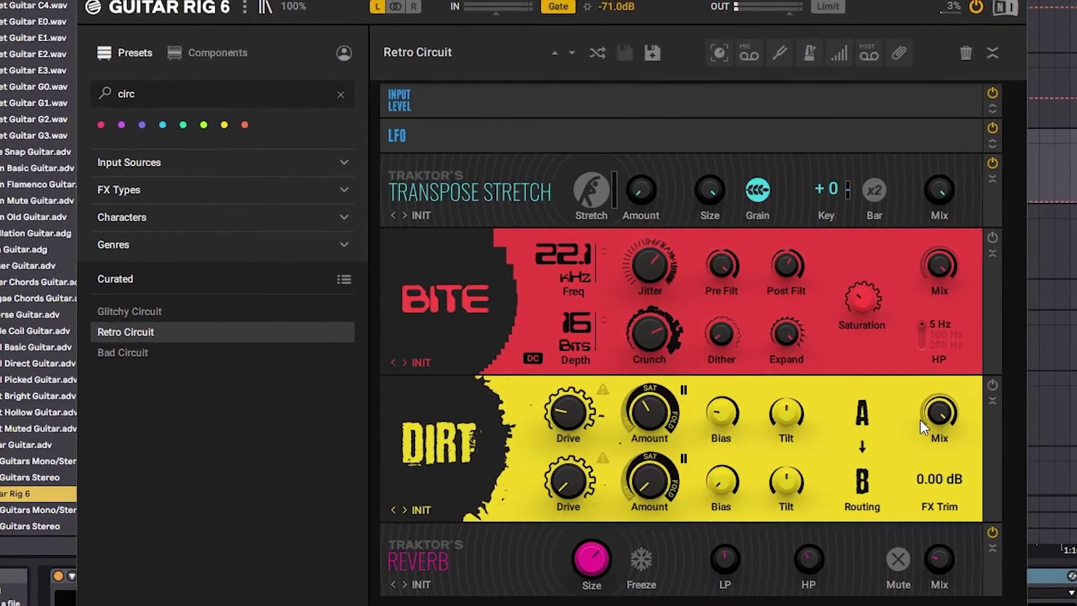
drag(943, 194, 931, 239)
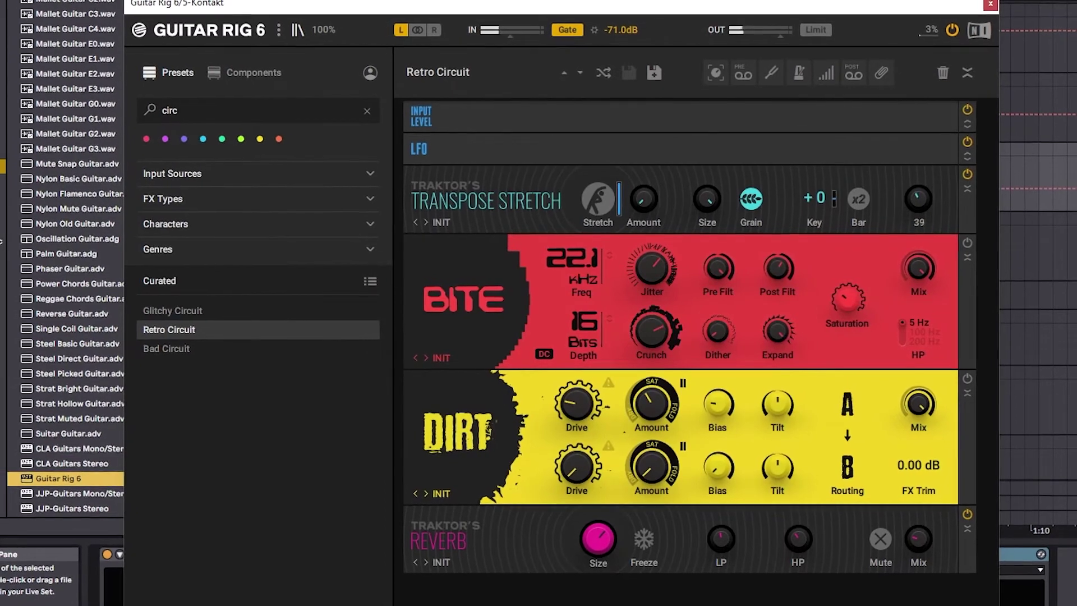
click(981, 13)
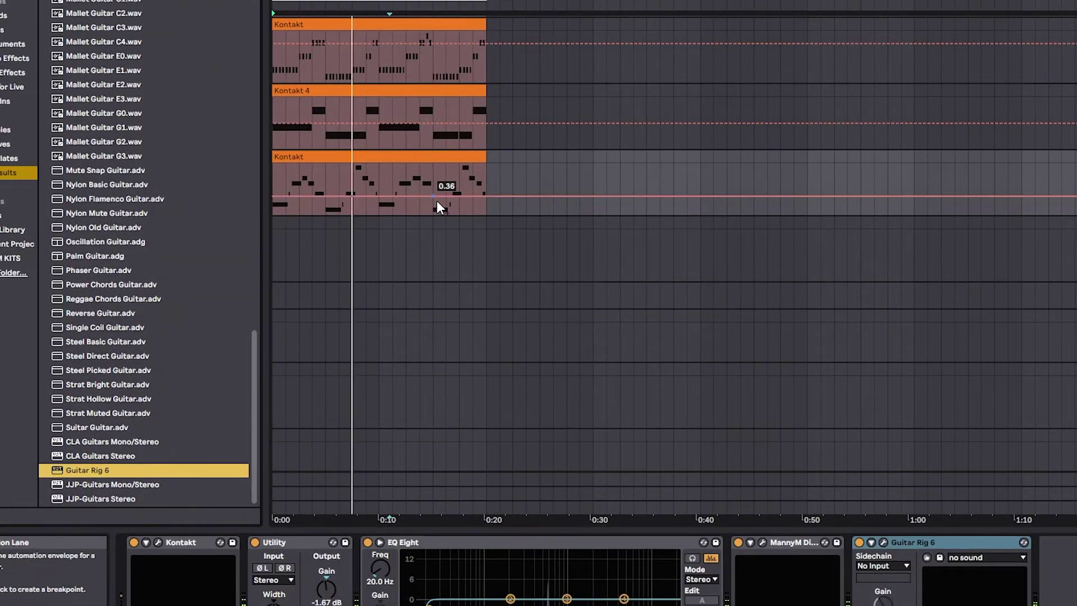
scroll(437, 200, up, 4)
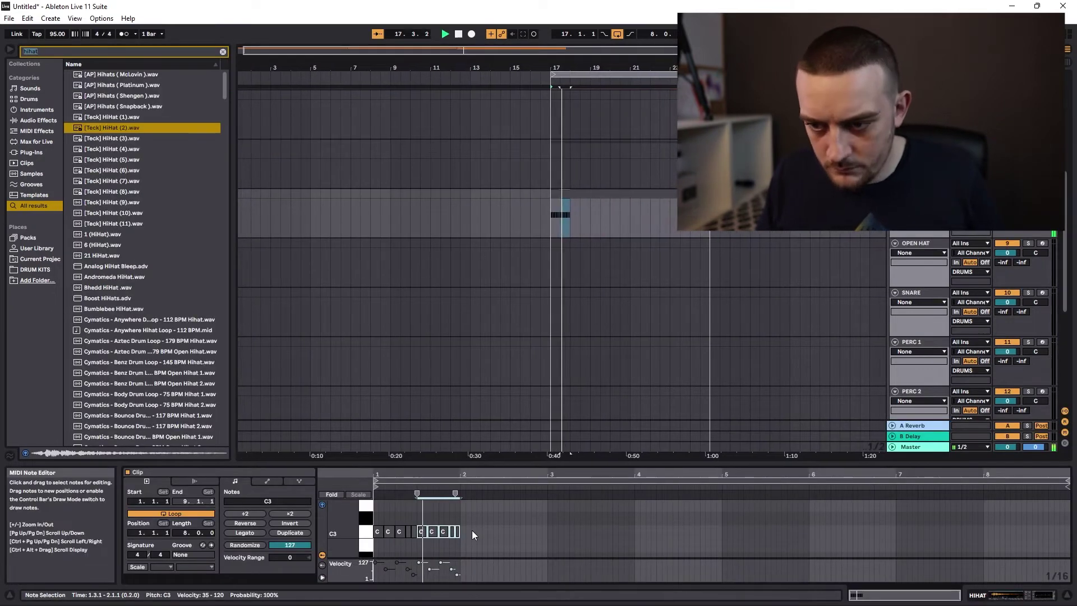
key(ctrl+d)
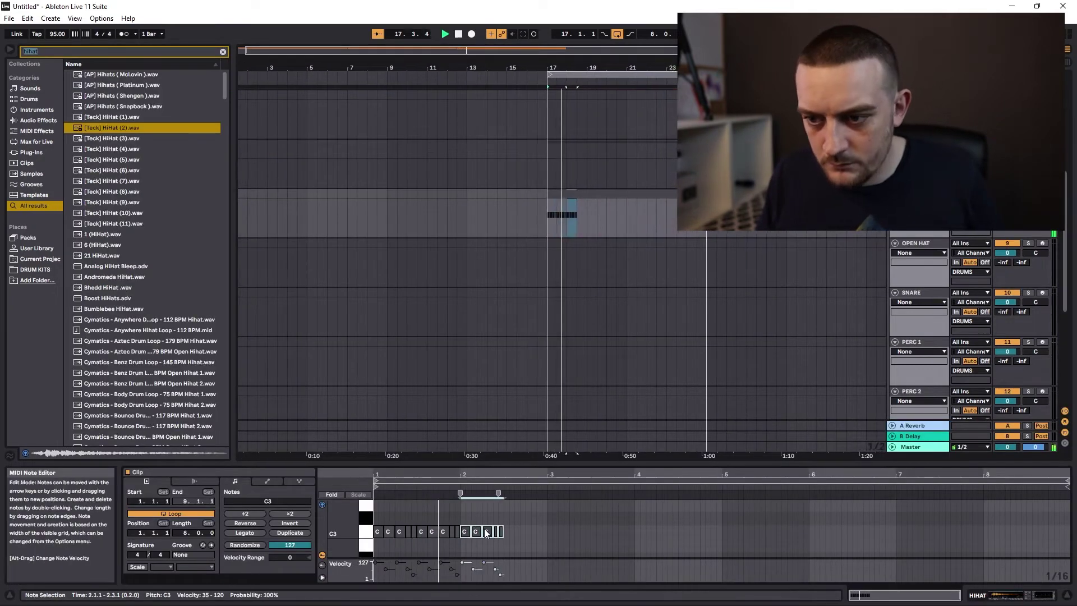
click(514, 532)
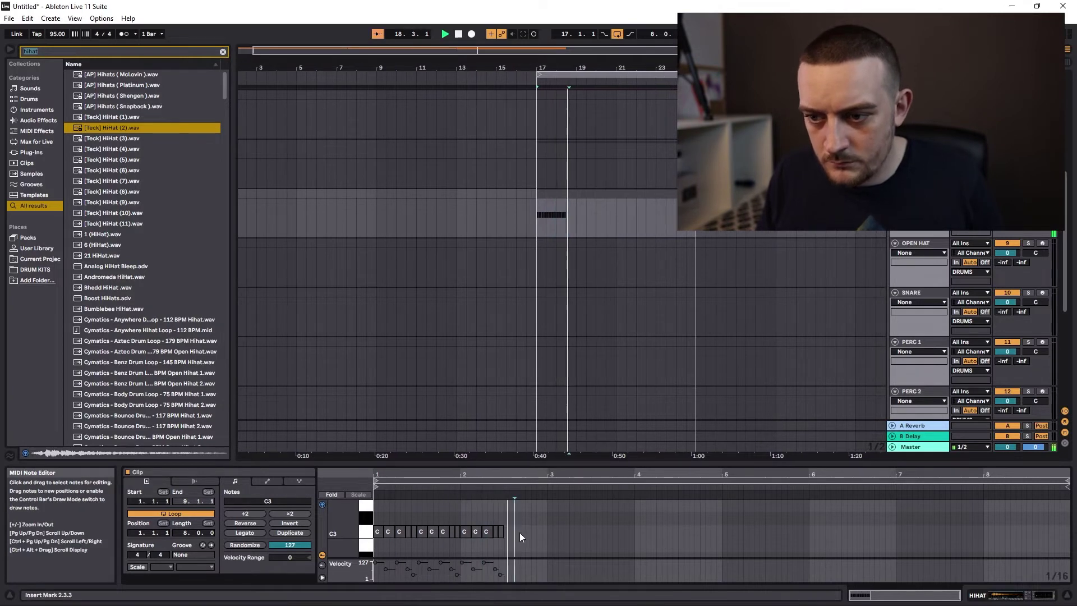
key(ctrl+z)
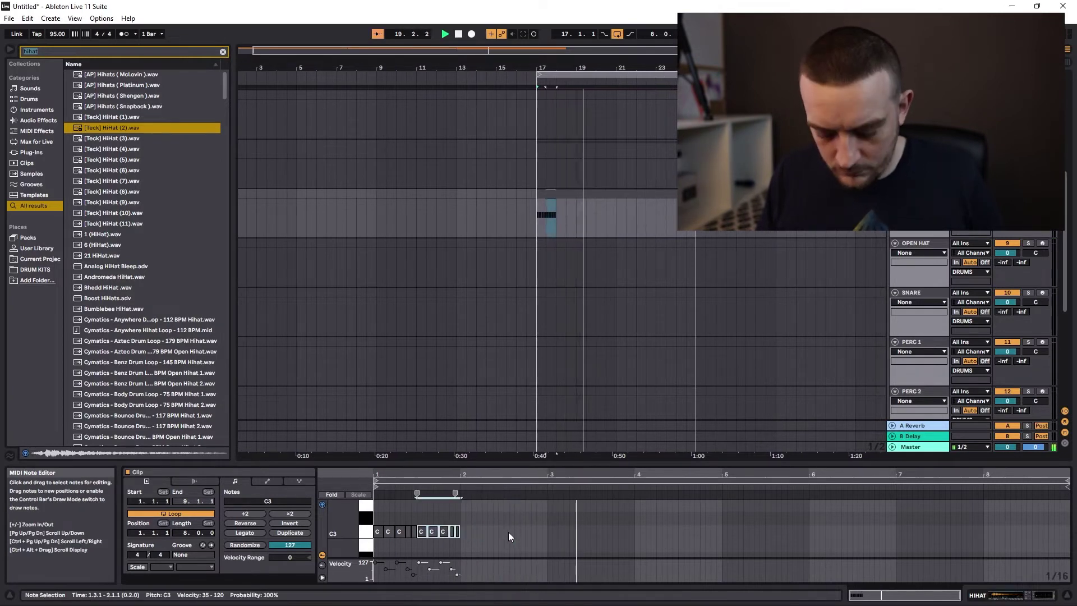
Repeat the selected half-bar of hi-hat notes twice to fill bar 2, ending on one longer note at 2.4.3.
key(ctrl+d)
key(ctrl+d)
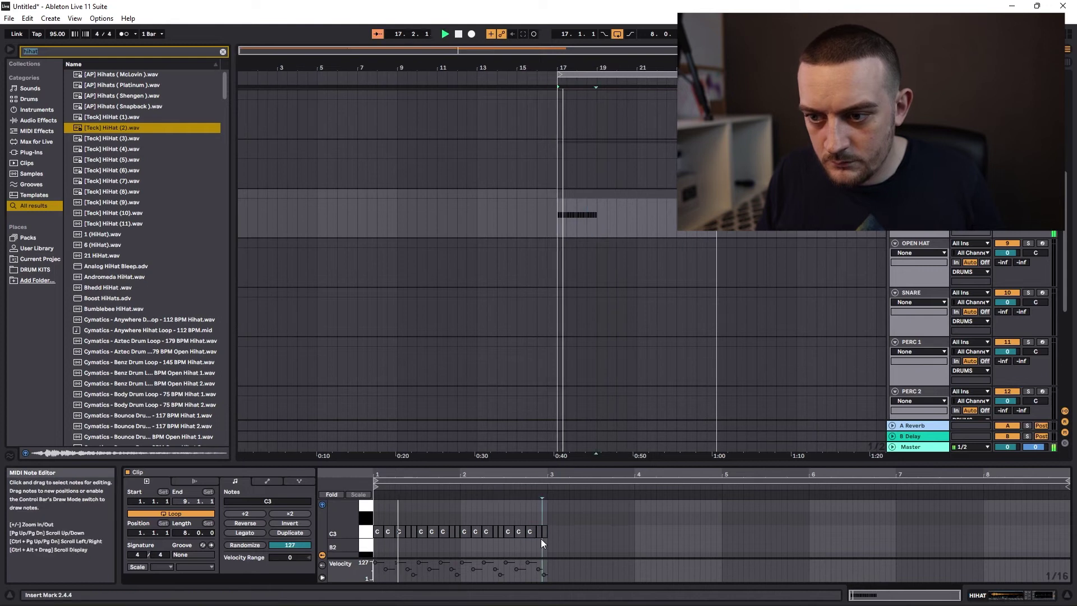
click(541, 531)
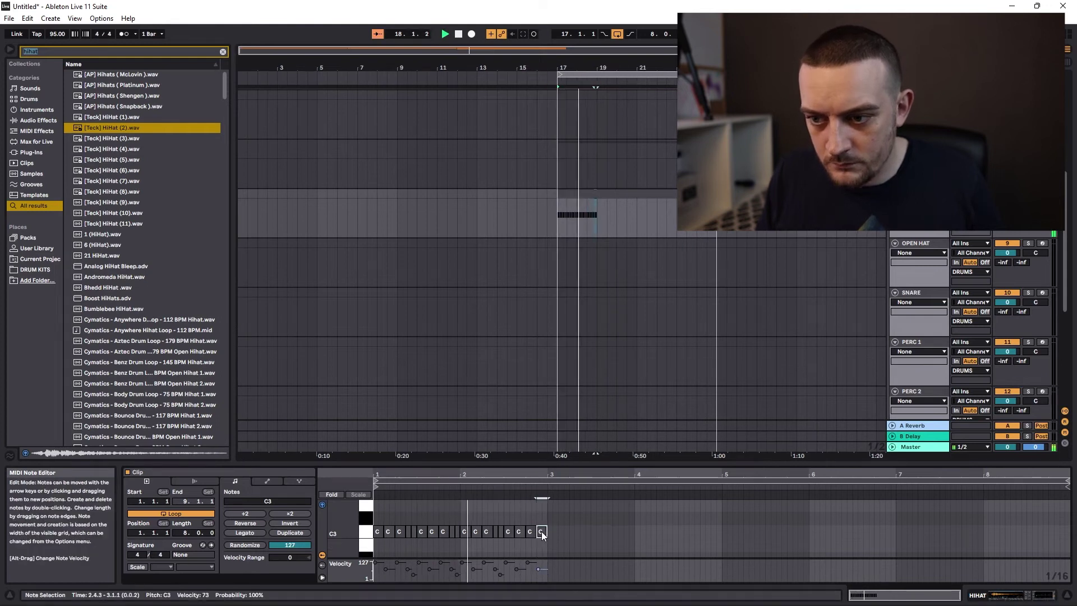
Duplicate the whole two-bar hi-hat pattern three times to fill the eight-bar clip.
key(ctrl+a)
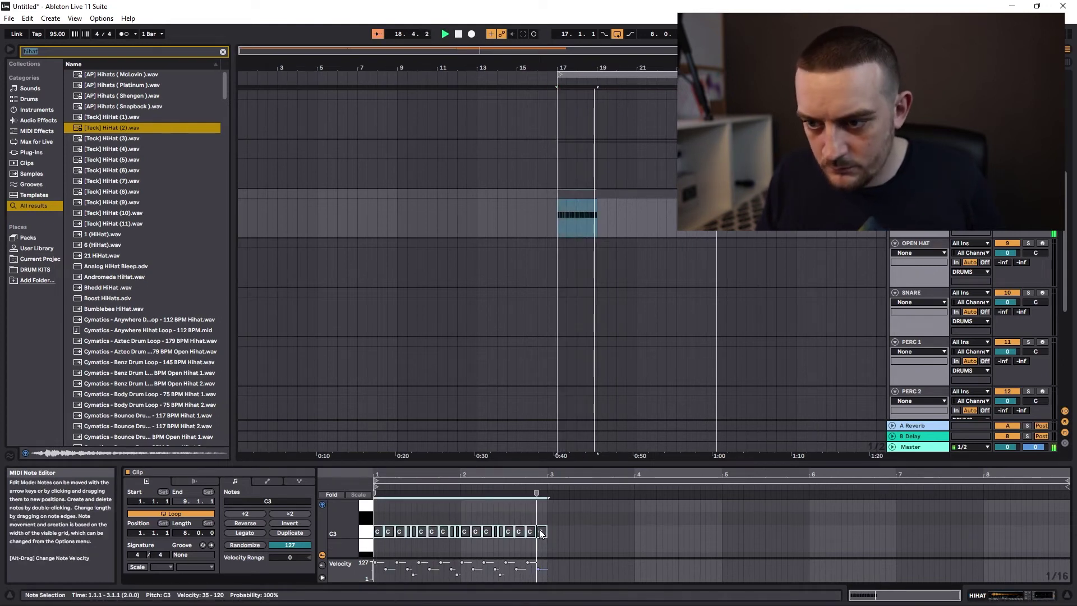
key(ctrl+d)
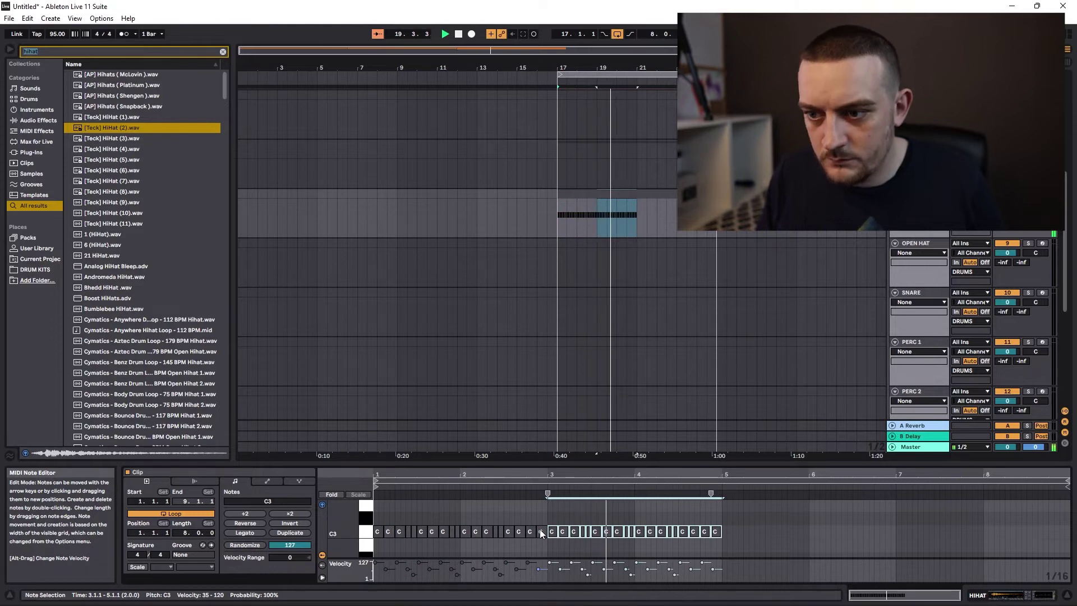
key(ctrl+d)
key(ctrl+d)
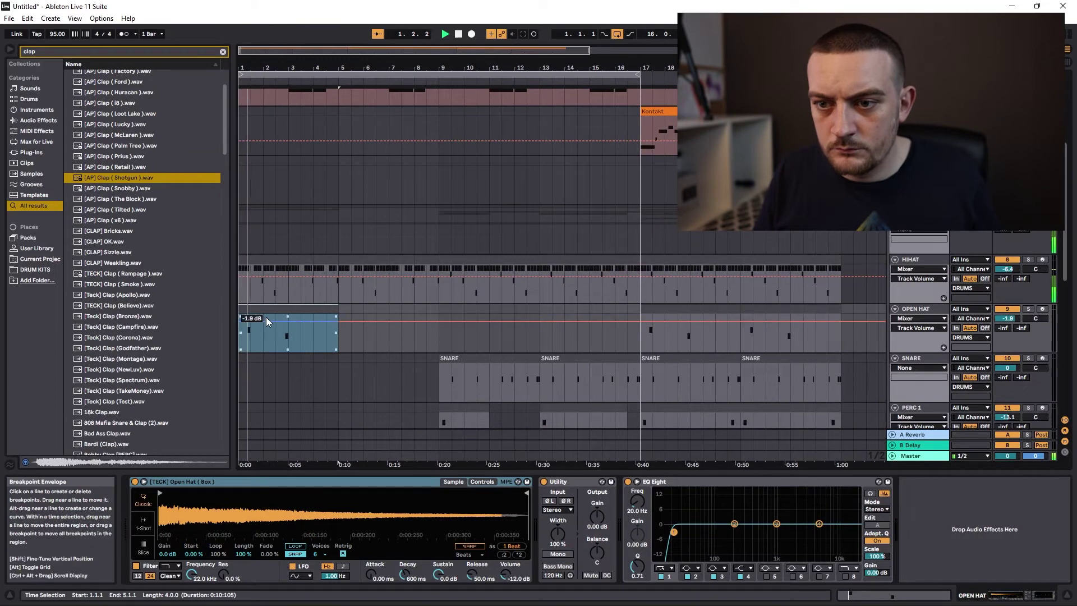
Copy the four-bar open hat clip to bar 5 and split the first clip at 2.3.1 to isolate its second hit.
drag(276, 307, 381, 319)
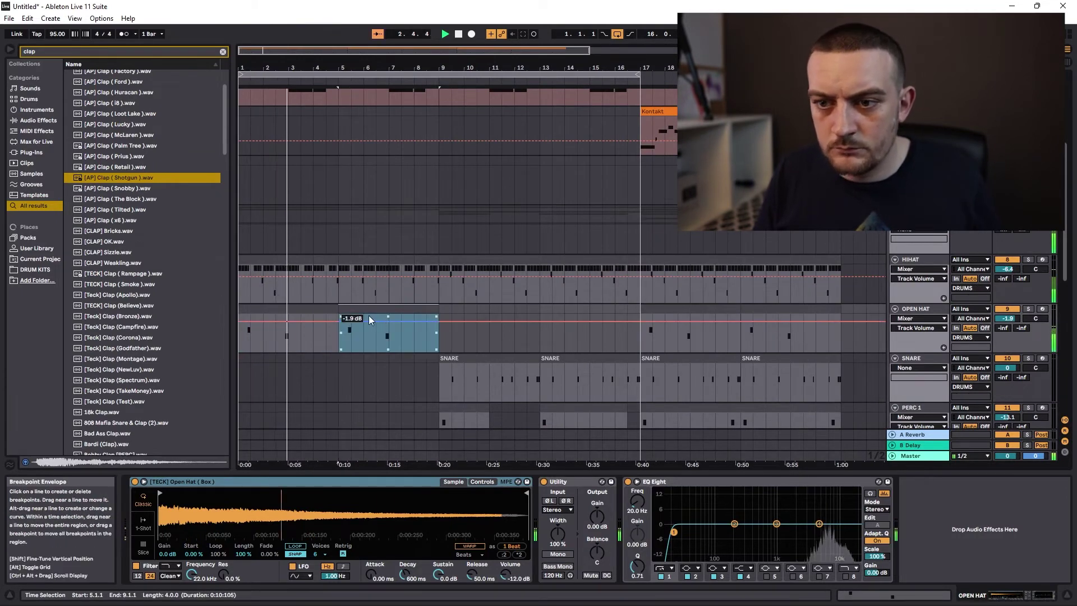
click(273, 339)
key(ctrl+e)
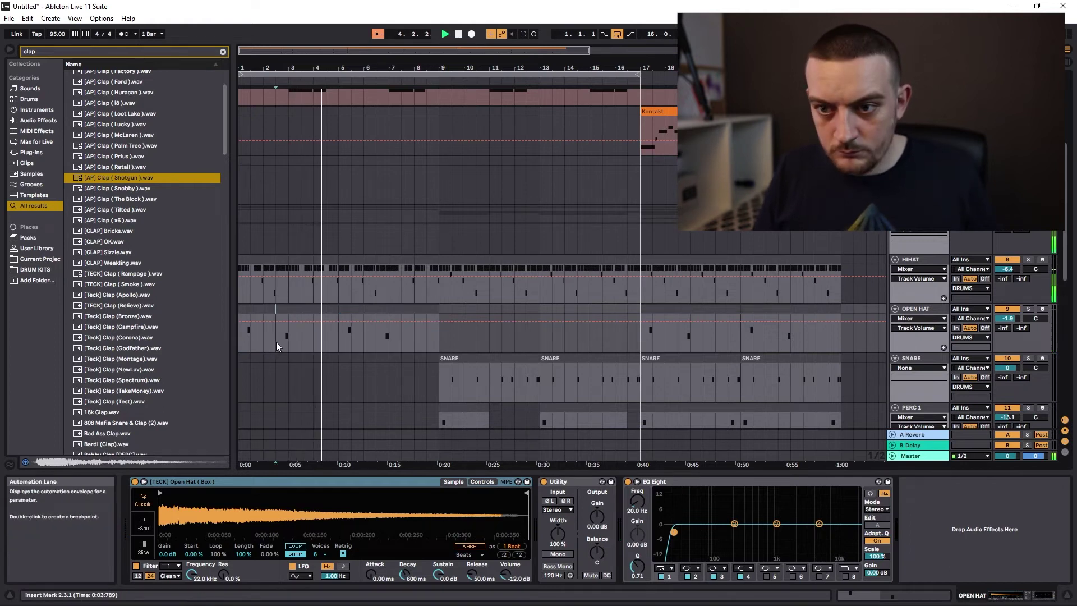
click(282, 310)
drag(282, 310, 303, 311)
Duplicate the first eight bars of the open hat track onto bars 9 to 16.
drag(438, 336, 193, 318)
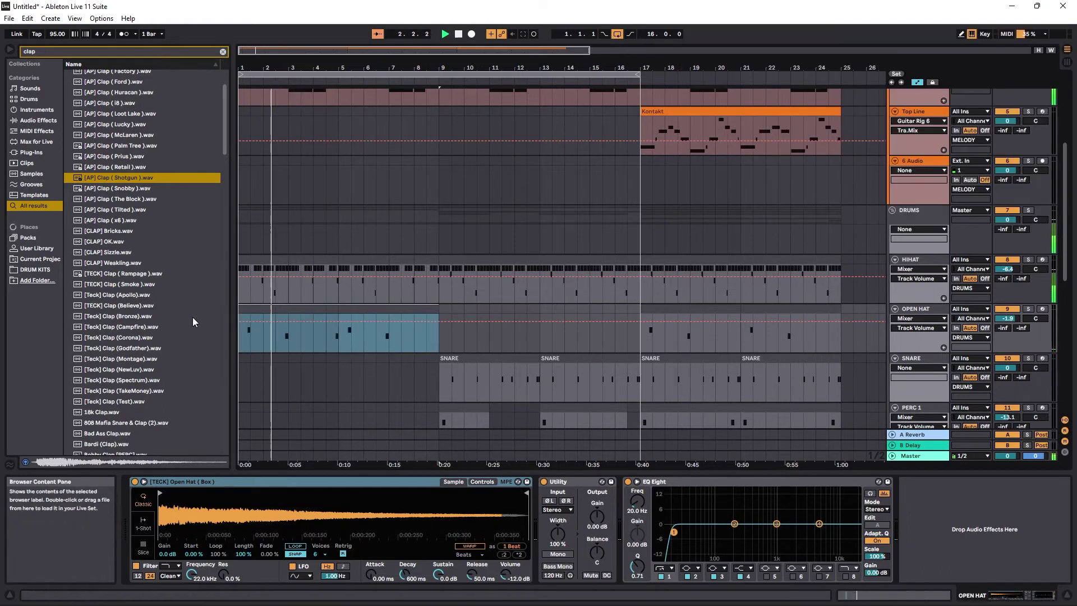
key(ctrl+d)
click(421, 310)
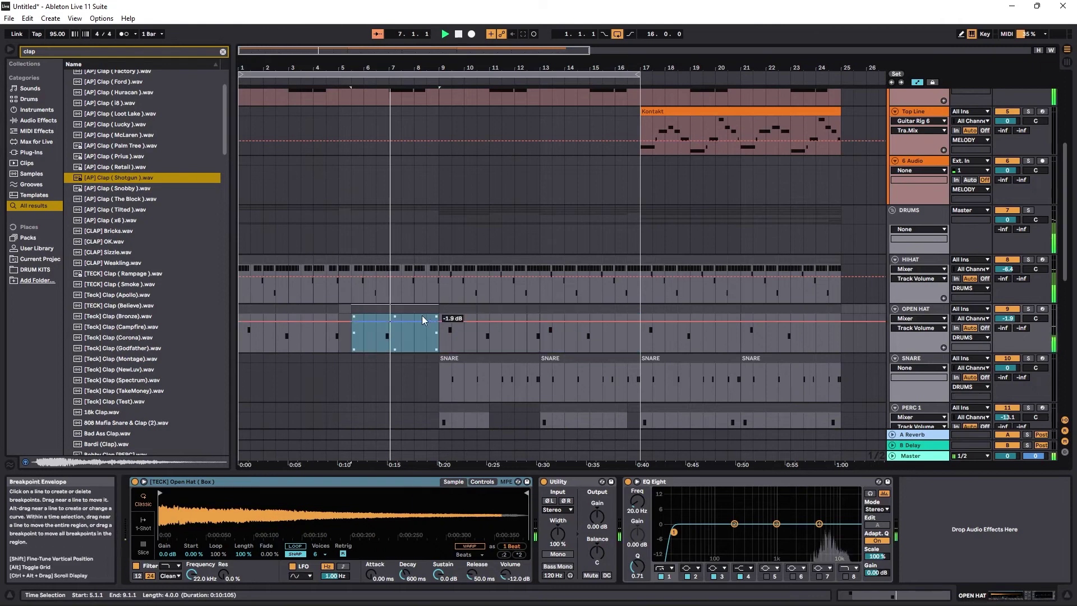
Extend the arrangement loop to 24 bars and add a two-bar Top Line lead-in clip at bar 15.
scroll(743, 262, down, 5)
click(742, 261)
scroll(492, 247, up, 5)
scroll(504, 247, up, 8)
scroll(504, 247, down, 12)
drag(457, 115, 434, 121)
scroll(418, 204, down, 3)
drag(328, 75, 506, 74)
click(383, 279)
scroll(456, 135, up, 8)
double_click(365, 291)
scroll(571, 285, up, 5)
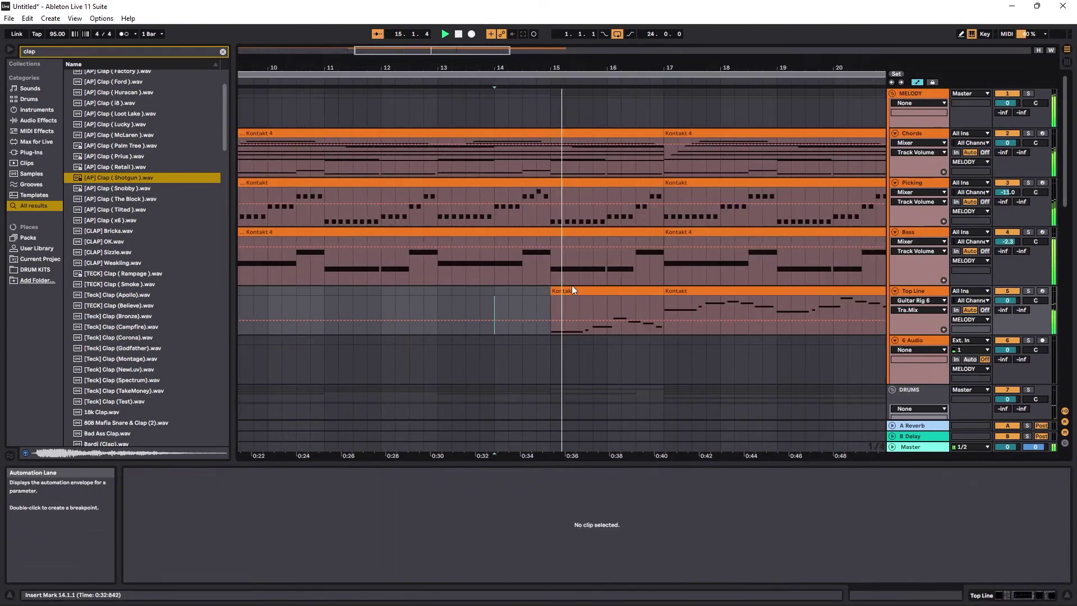
Add an Auto Filter to the Top Line track and draw its frequency automation curving upward from bar 15 to bar 17.
click(571, 290)
click(102, 51)
text(auto filter)
double_click(101, 75)
click(896, 517)
drag(596, 307, 529, 326)
scroll(561, 314, down, 8)
Play back the 24-bar loop and slightly lower the volume of a track below the melody group.
key(space)
click(380, 74)
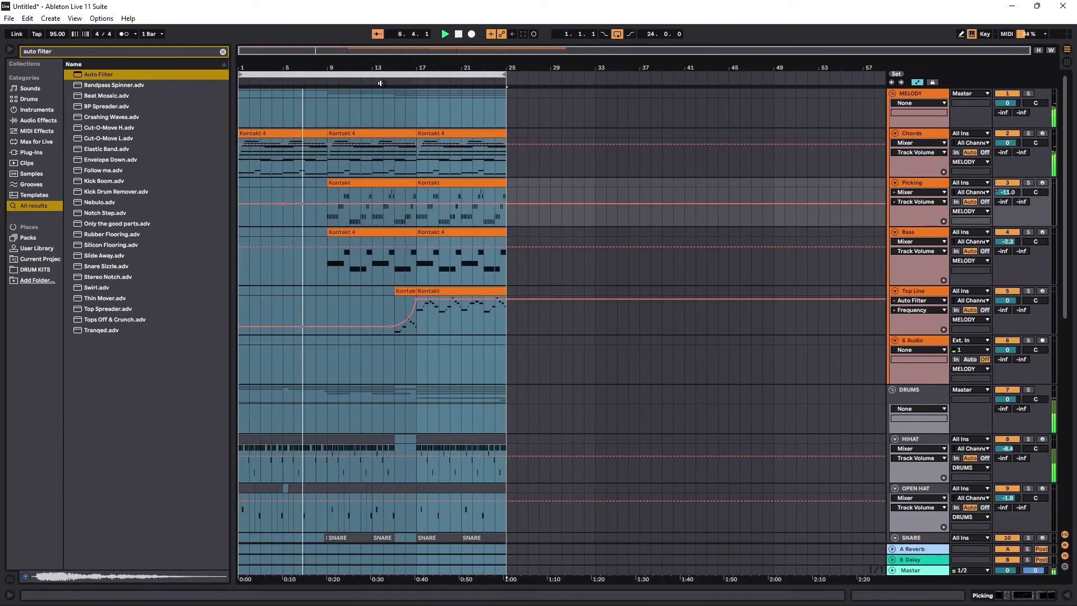
scroll(930, 386, down, 4)
click(929, 382)
drag(1007, 389, 1008, 400)
Inspect the Chords and Picking clips and listen through the 24-bar arrangement.
double_click(406, 134)
scroll(390, 169, up, 8)
scroll(561, 168, down, 5)
click(560, 170)
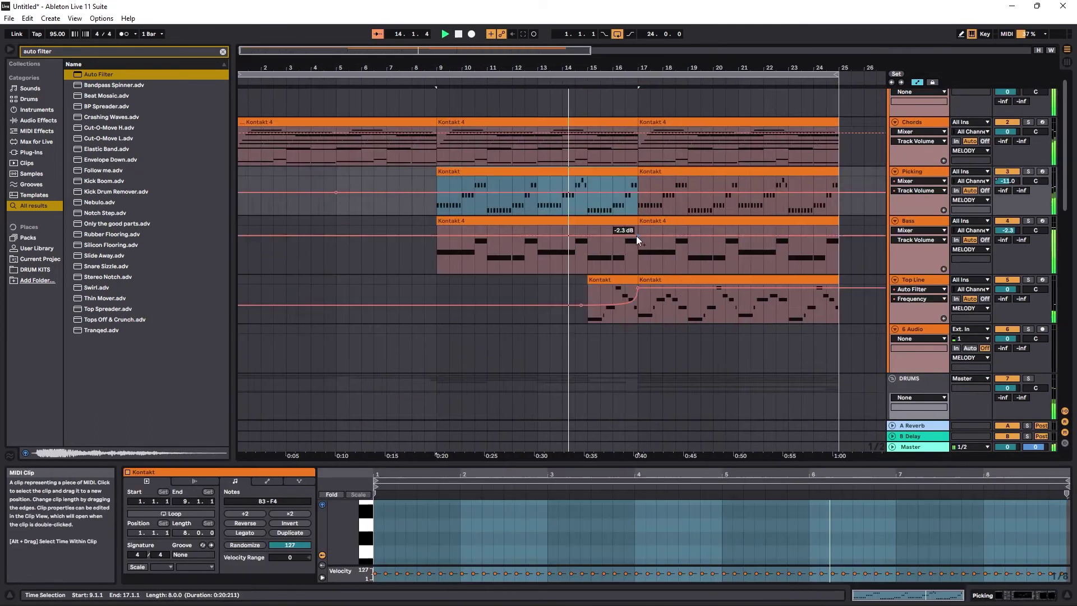
scroll(636, 235, down, 10)
click(518, 320)
key(space)
scroll(551, 322, down, 5)
click(1067, 595)
click(379, 75)
key(space)
Examine the Bass and Chords tracks and their device chains during playback.
scroll(505, 235, up, 8)
double_click(908, 233)
click(1067, 595)
double_click(912, 134)
scroll(506, 236, down, 10)
click(460, 204)
click(379, 74)
scroll(460, 236, up, 5)
Stop playback and extend the arrangement and its loop to 64 bars.
click(459, 34)
drag(373, 133, 551, 134)
click(640, 75)
drag(642, 159, 282, 133)
Add an Auto Filter to the Chords track and play the arrangement.
double_click(912, 134)
drag(99, 75, 786, 527)
key(space)
Add a Picking lead-in clip before bar 9 and an Auto Filter whose automation curves upward into bar 9.
drag(372, 183, 282, 183)
drag(99, 75, 897, 527)
drag(239, 183, 305, 183)
drag(305, 192, 305, 206)
scroll(370, 240, down, 3)
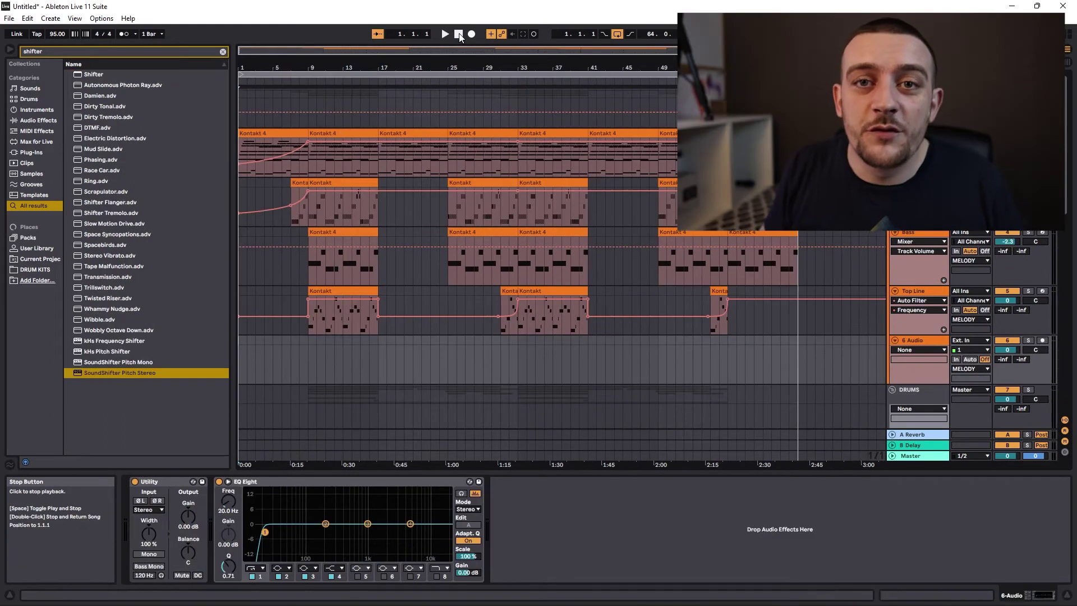